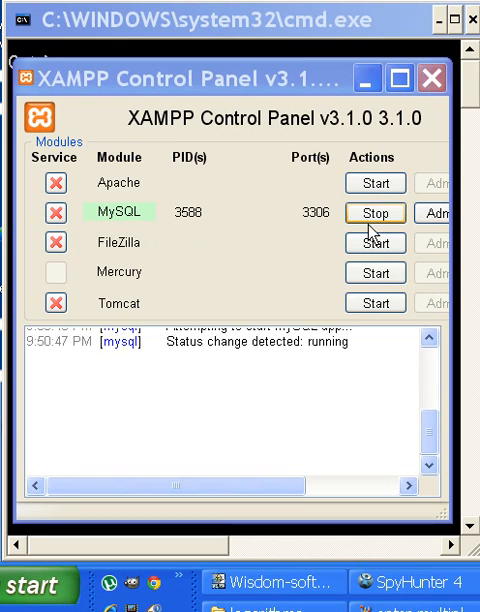
# Step: Minimize the XAMPP Control Panel and focus the command prompt at C:\>
pyautogui.click(366, 78)
pyautogui.click(160, 70)
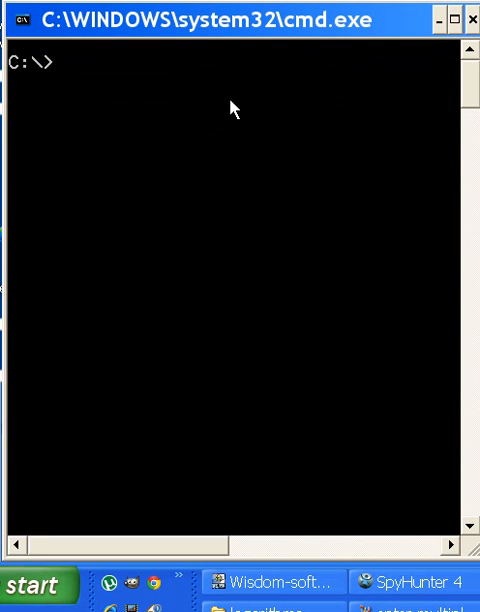
pyautogui.write('m')
# Step: Log in with mysql -u root -p -h 127.0.0.1 and the root password to reach the mysql> prompt
pyautogui.press('Return')
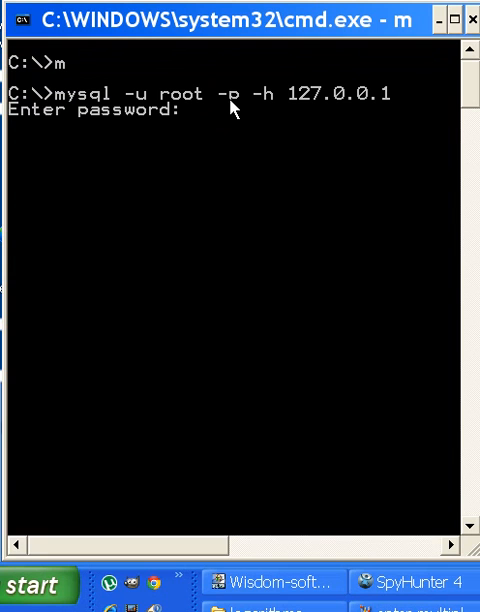
pyautogui.press('Return')
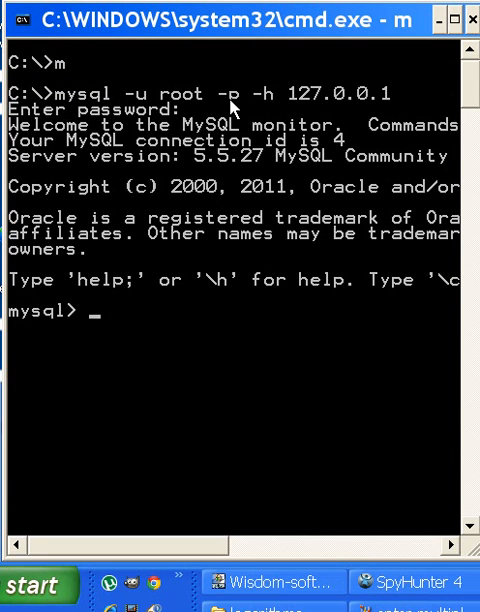
pyautogui.moveTo(468, 80); pyautogui.dragTo(472, 108)
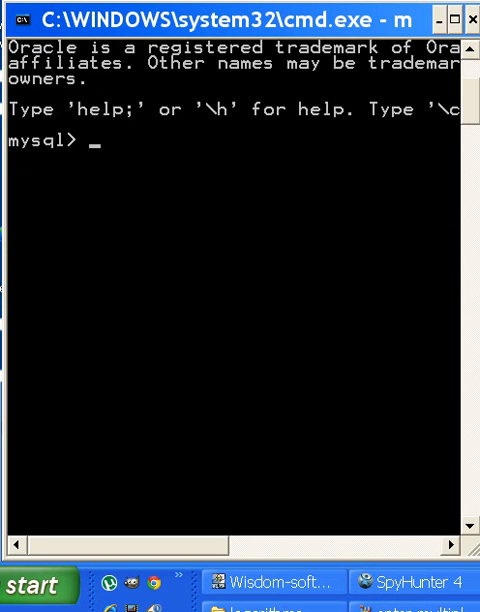
pyautogui.write('show data')
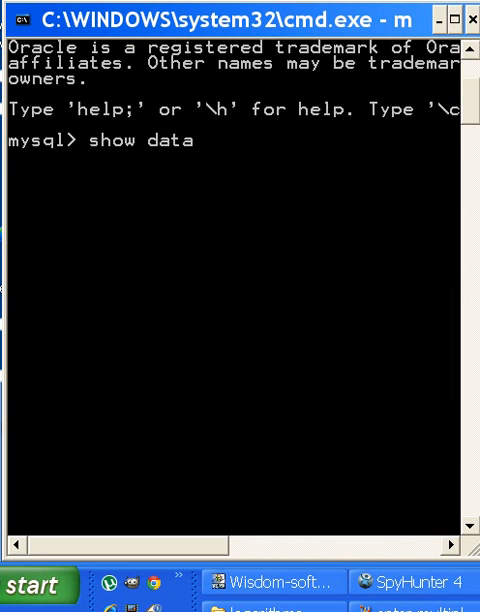
pyautogui.write('bases;')
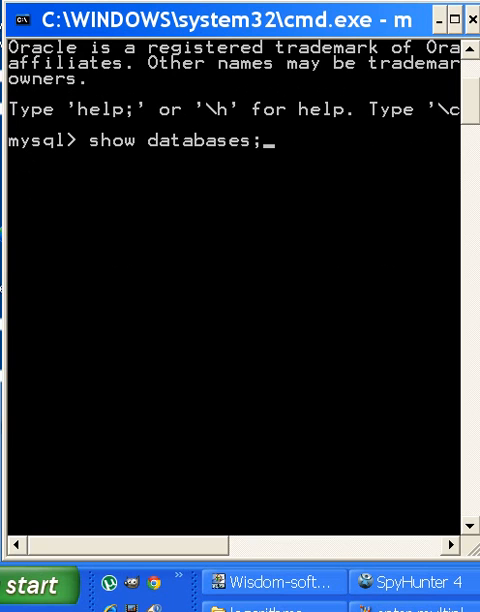
# Step: Run show databases; then use gb1; to make gb1 the current database
pyautogui.press('Return')
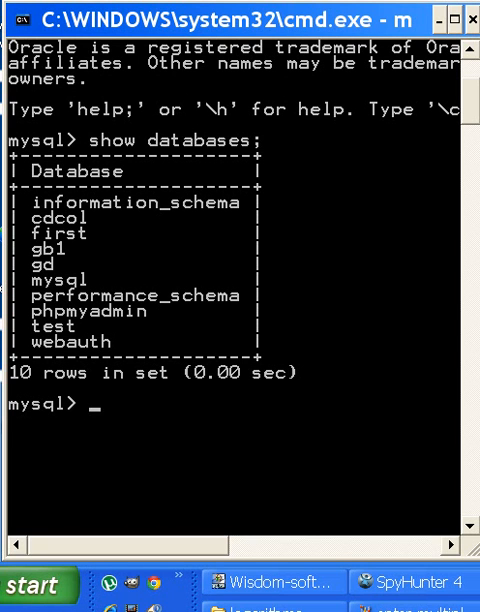
pyautogui.write('use ')
pyautogui.write(' gb1;')
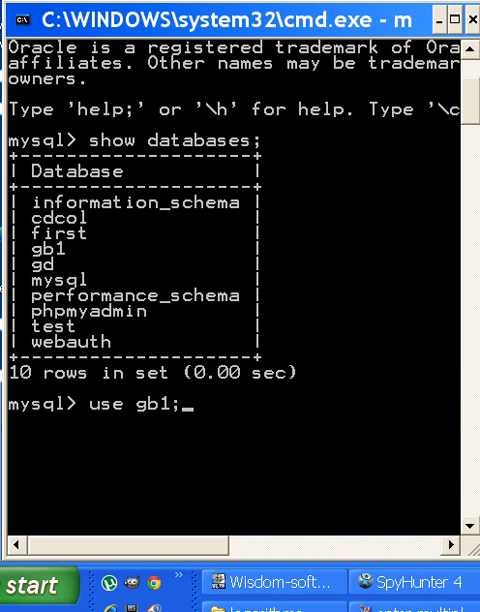
pyautogui.press('Return')
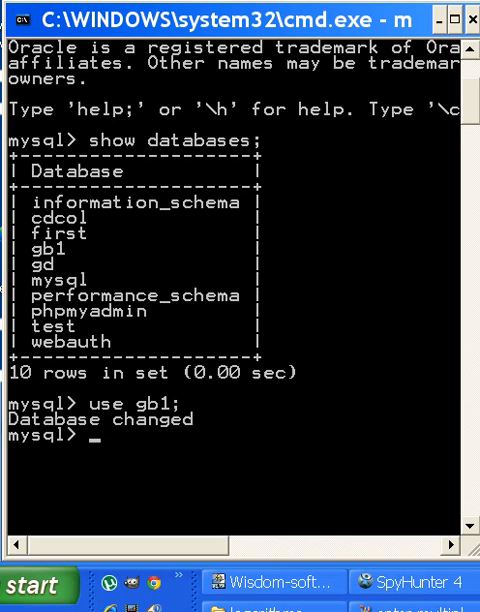
pyautogui.scroll(-5, 473, 128)
pyautogui.scroll(-2, 473, 128)
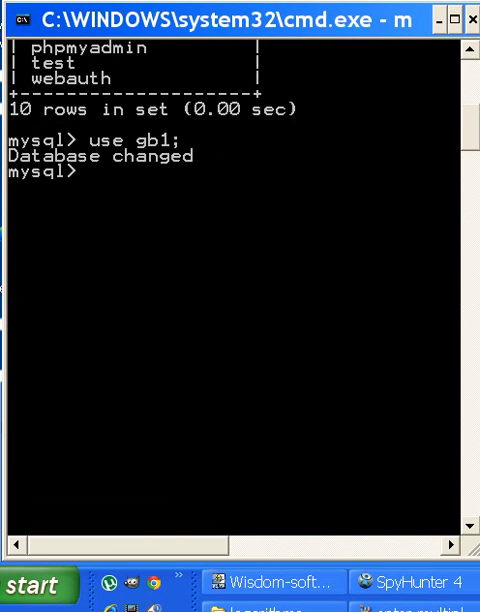
pyautogui.write('show t')
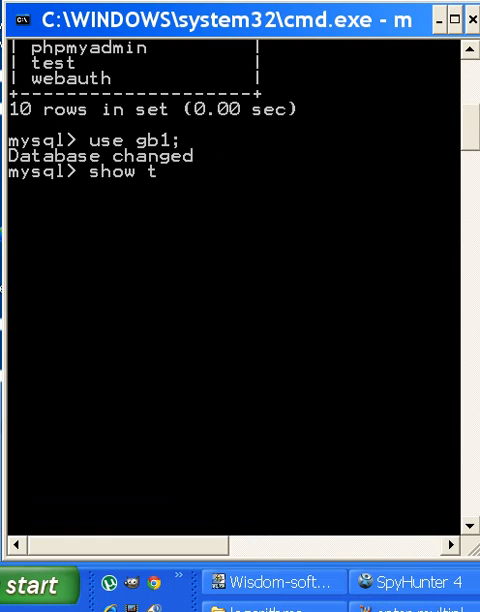
pyautogui.write('ables;')
# Step: Run show tables; and describe gbt; revealing fields id int(5), fn and ln varchar(10)
pyautogui.press('Return')
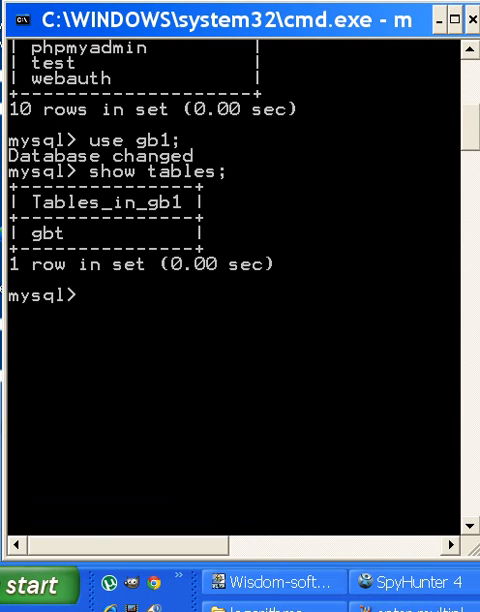
pyautogui.write('d')
pyautogui.write('escribe g')
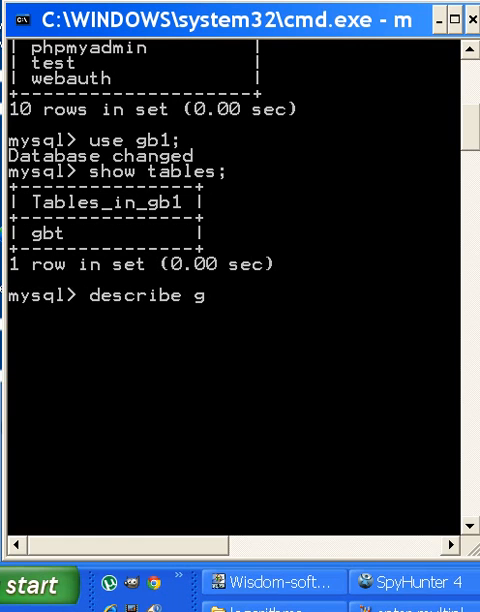
pyautogui.write('bb')
pyautogui.press('BackSpace')
pyautogui.write('t;')
pyautogui.press('Return')
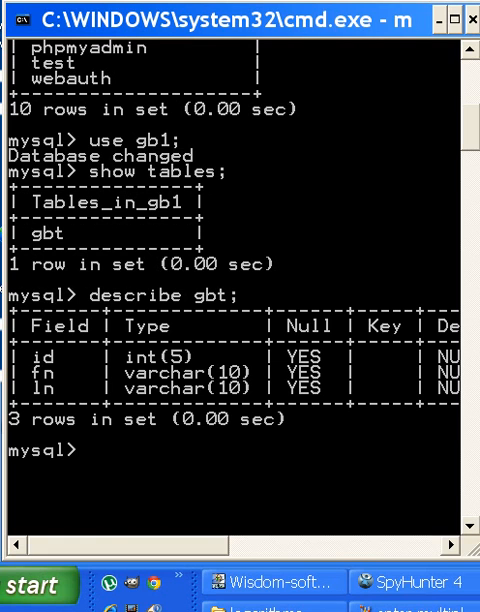
pyautogui.moveTo(476, 130); pyautogui.dragTo(477, 146)
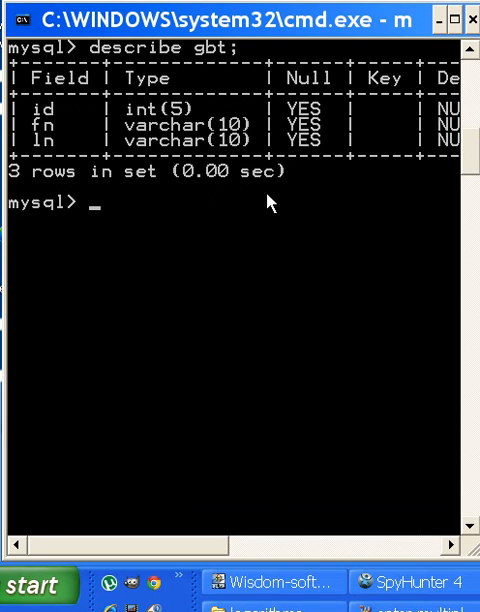
pyautogui.write('sel')
pyautogui.write('ect * f')
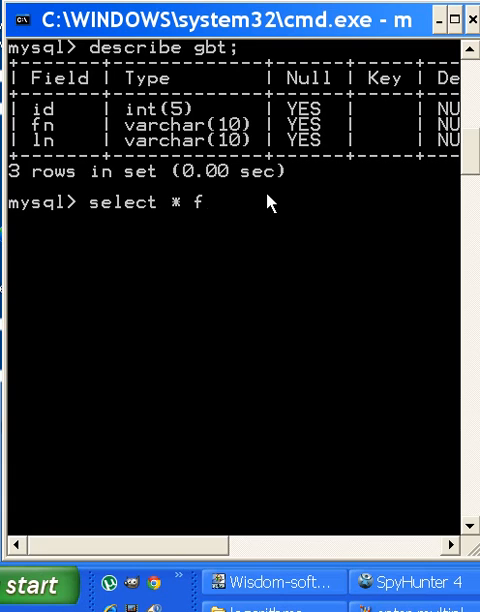
pyautogui.write('rom gbt')
pyautogui.write(';')
# Step: Run SELECT * FROM gbt; listing eight rows from Bill Bailey to Tom Tomato
pyautogui.press('Return')
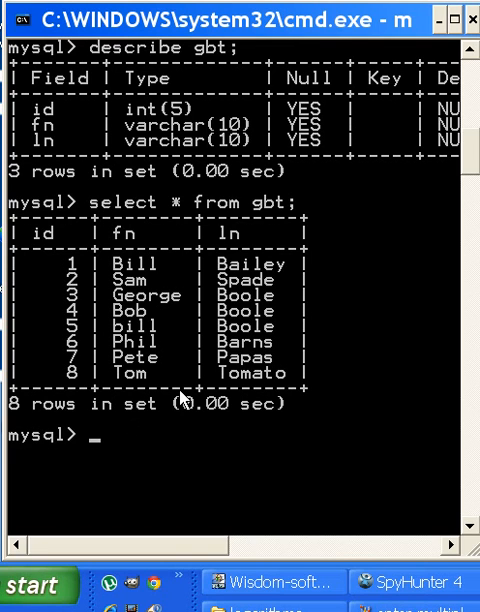
pyautogui.write('in')
pyautogui.press('BackSpace')
pyautogui.moveTo(470, 150); pyautogui.dragTo(472, 178)
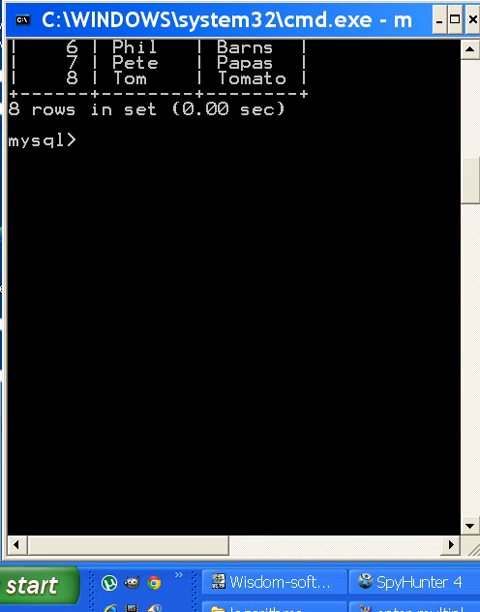
pyautogui.write('in')
pyautogui.write('sert into ')
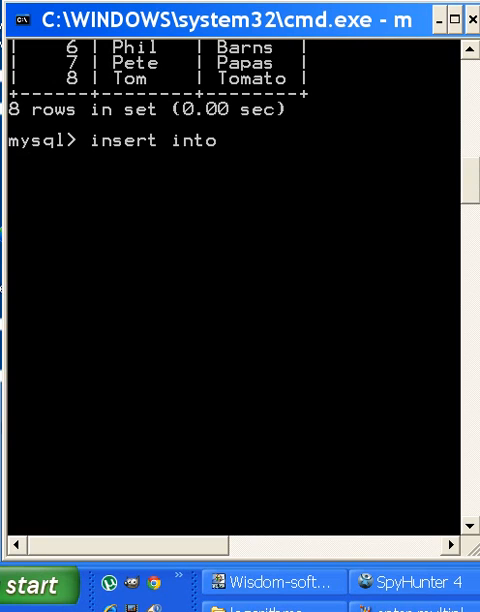
pyautogui.write('b')
# Step: Begin insert into gbt values with row (9,'Lou','Lettuce') across continuation lines
pyautogui.press('BackSpace')
pyautogui.write('gt')
pyautogui.press('BackSpace')
pyautogui.write('bt')
pyautogui.press('Return')
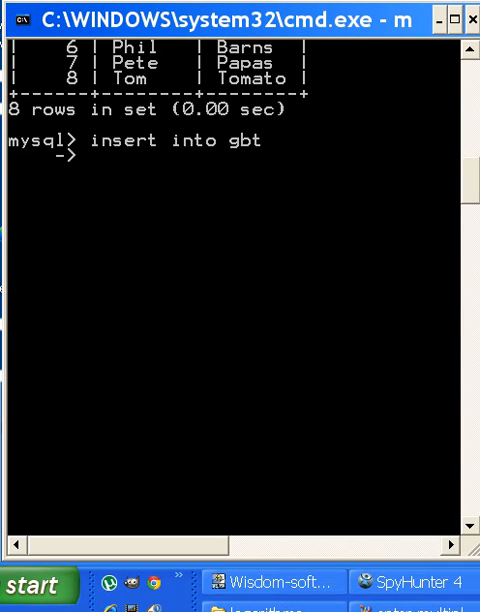
pyautogui.write('v')
pyautogui.write('alues')
pyautogui.press('Return')
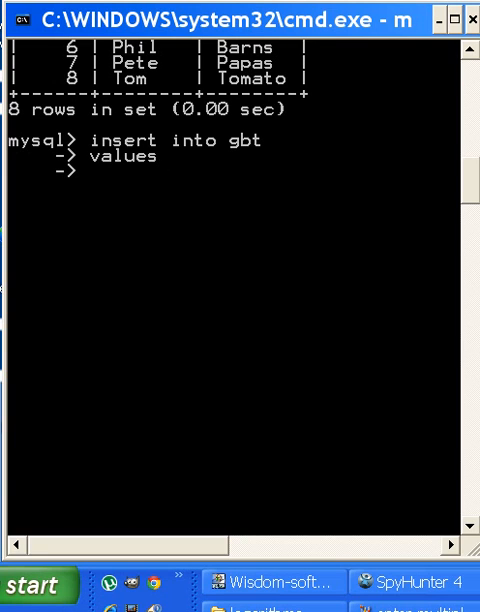
pyautogui.write('(')
pyautogui.write('9,')
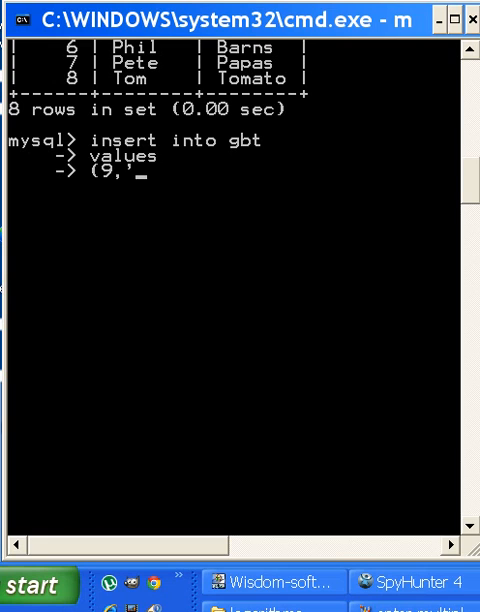
pyautogui.write('La')
pyautogui.press('BackSpace')
pyautogui.write("ou'")
pyautogui.write(",'L")
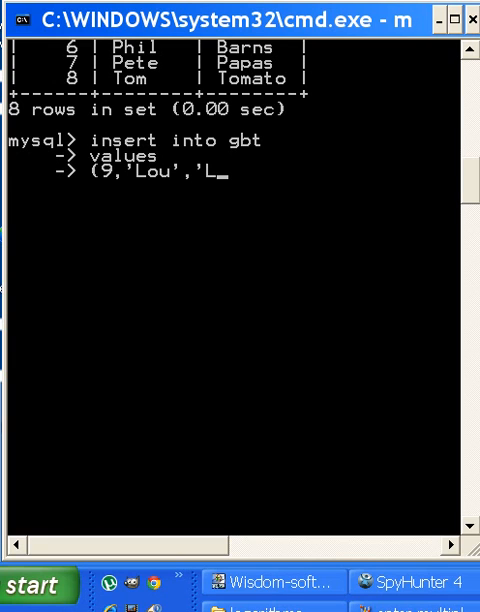
pyautogui.write("ettuce'")
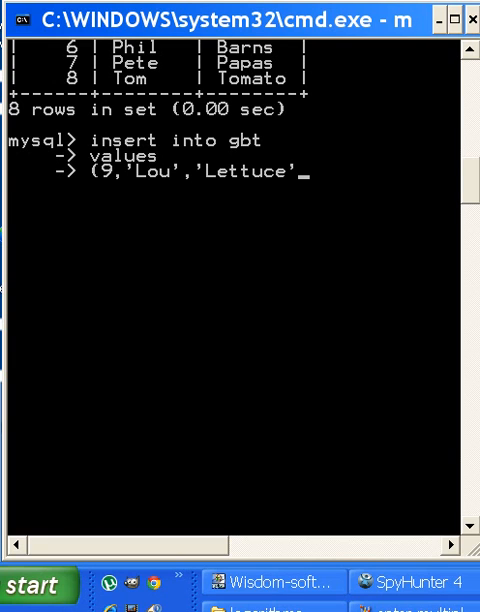
pyautogui.write(')')
pyautogui.write(',')
pyautogui.press('Return')
pyautogui.write('(')
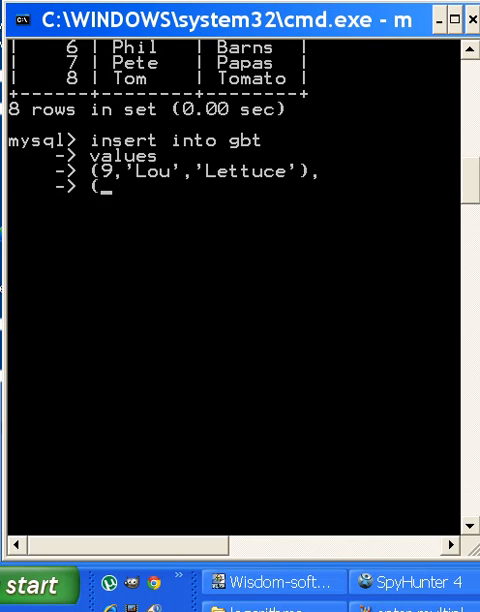
pyautogui.write('10,')
pyautogui.write("'")
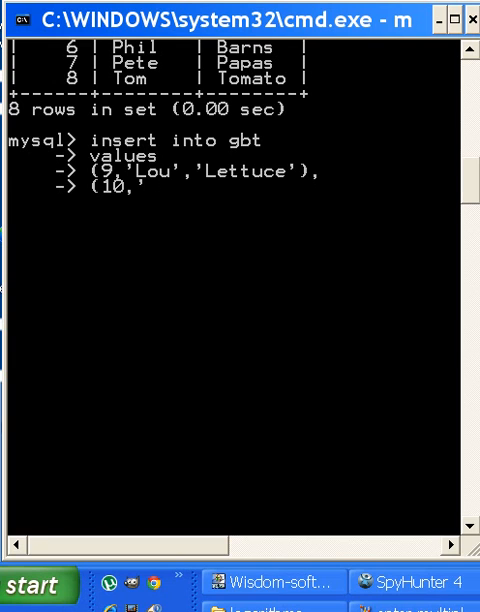
pyautogui.write("'Shell")
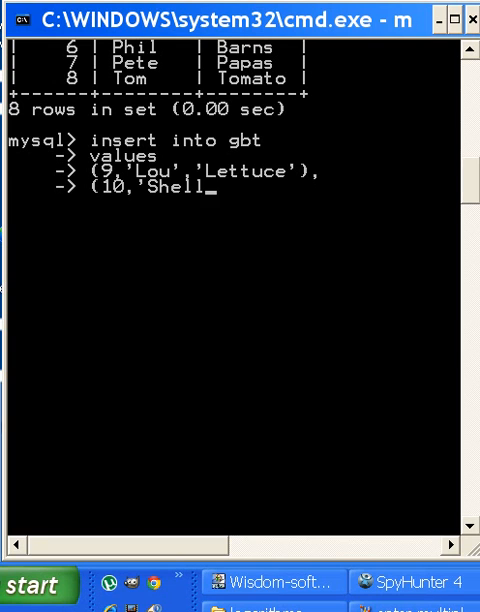
pyautogui.write("y','")
pyautogui.write('S')
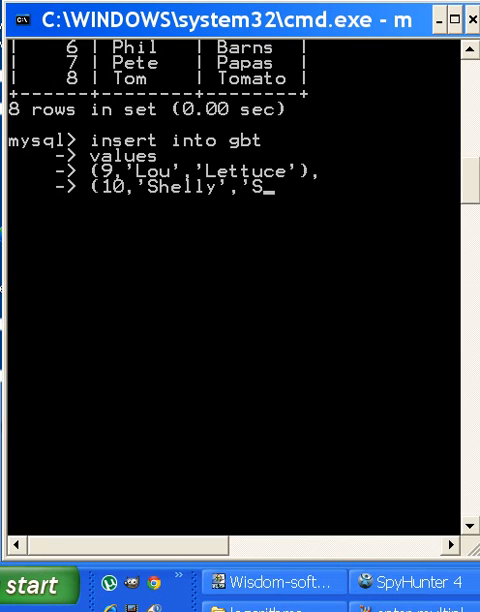
pyautogui.write('ph')
# Step: Add rows (10,'Shelly','Spaghett') and (11,'Peter','Pear') and run the three-row insert
pyautogui.press('BackSpace')
pyautogui.write('aghet')
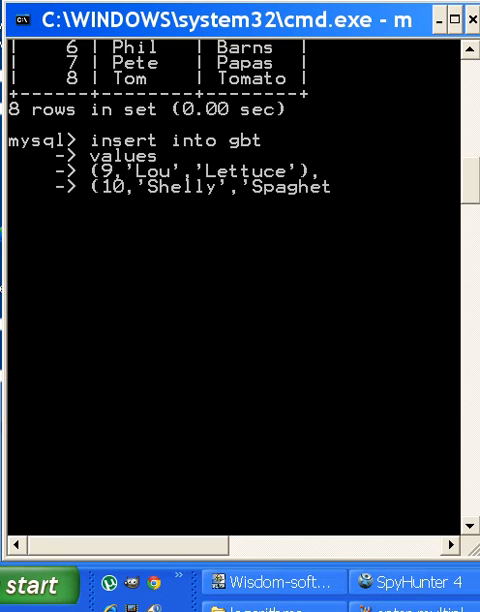
pyautogui.write("t')")
pyautogui.write(',')
pyautogui.press('Return')
pyautogui.write('(2')
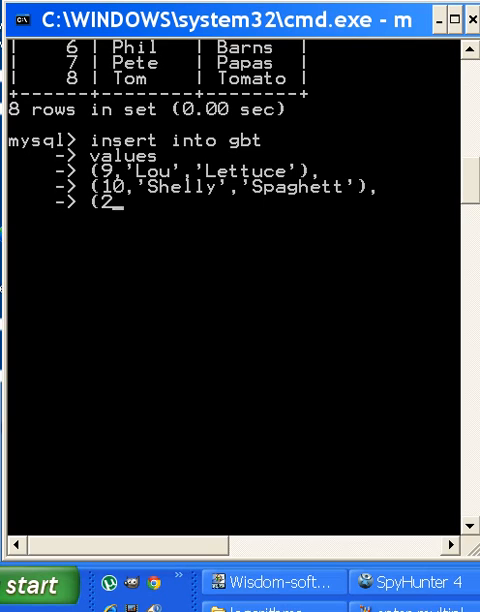
pyautogui.press('BackSpace')
pyautogui.write('11,')
pyautogui.write("'")
pyautogui.write('P')
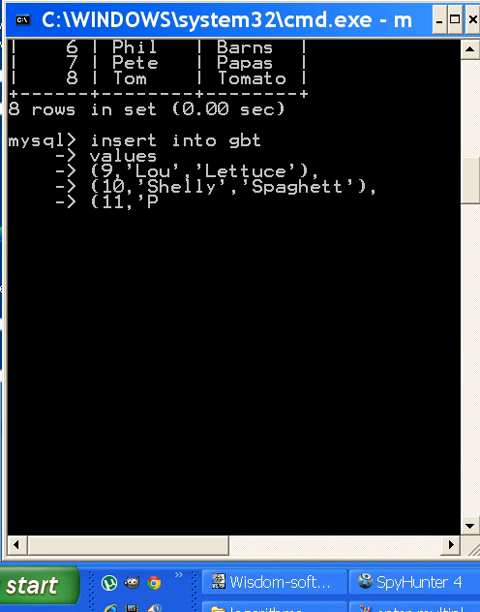
pyautogui.write("eter', ")
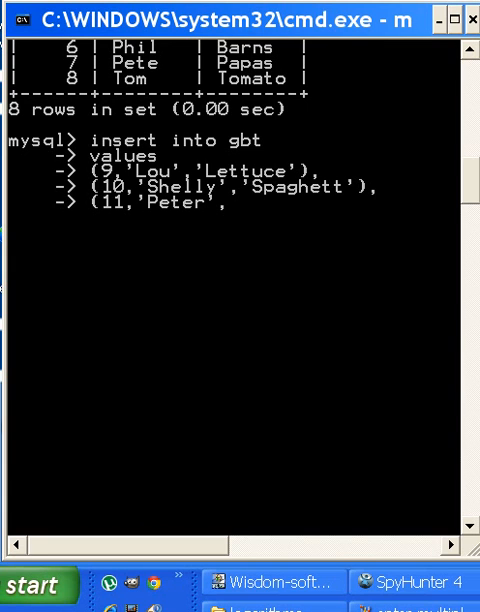
pyautogui.write("'Pe")
pyautogui.write("ar');")
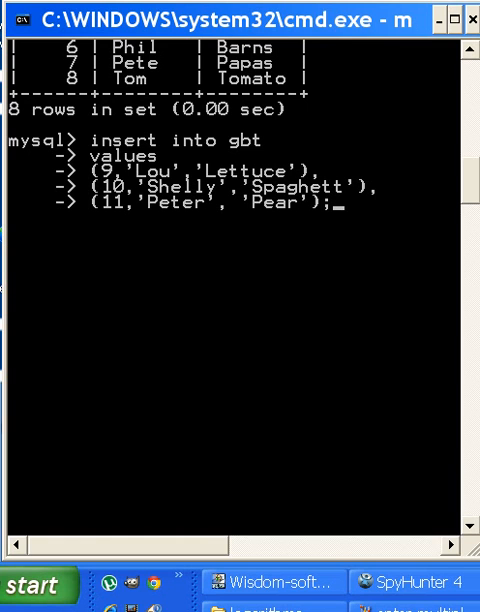
pyautogui.press('Return')
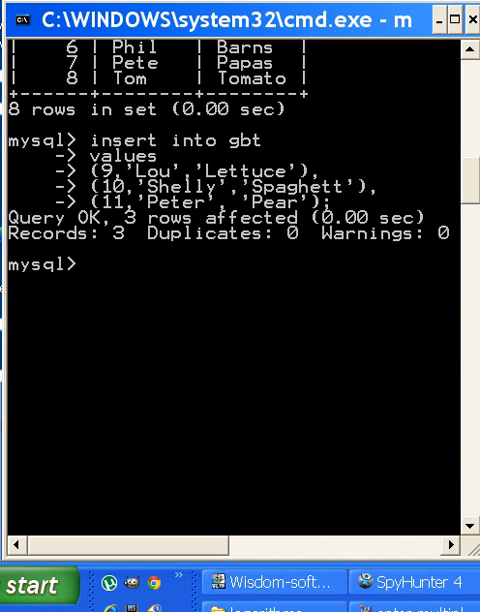
# Step: Recall select * from gbt; from command history after the insert succeeds
pyautogui.press('Up')
pyautogui.press('Up')
pyautogui.press('Up')
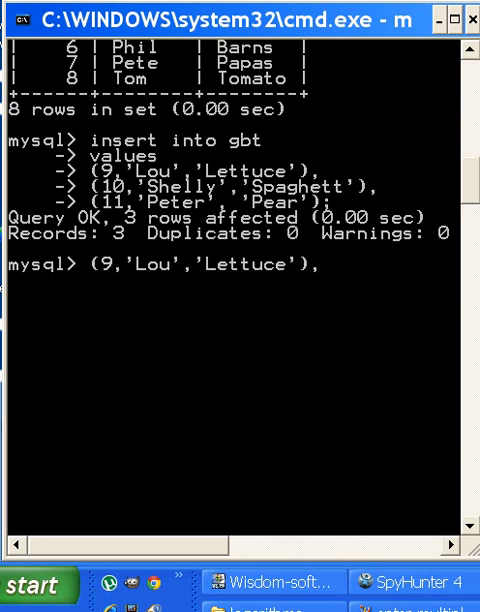
pyautogui.press('Up')
pyautogui.press('Up')
pyautogui.press('Up')
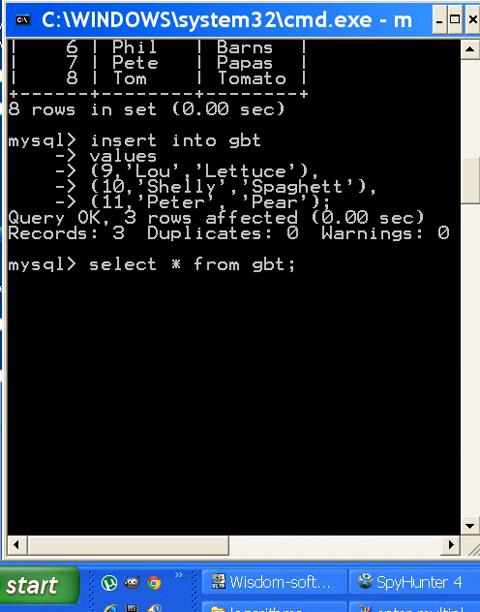
# Step: Run select * from gbt; listing eleven rows ending with Lou, Shelly and Peter
pyautogui.press('Return')
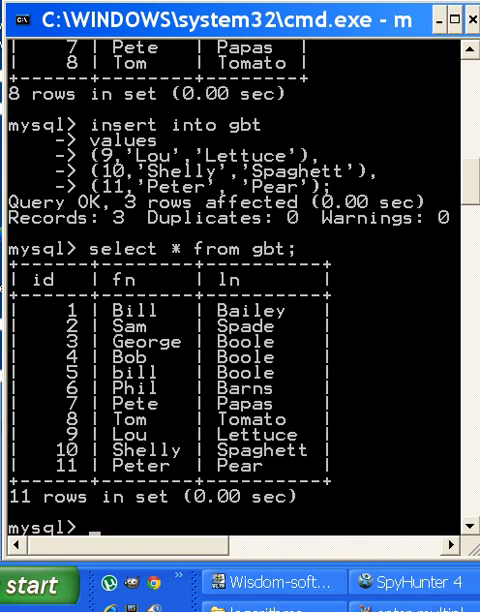
pyautogui.moveTo(472, 172); pyautogui.dragTo(474, 198)
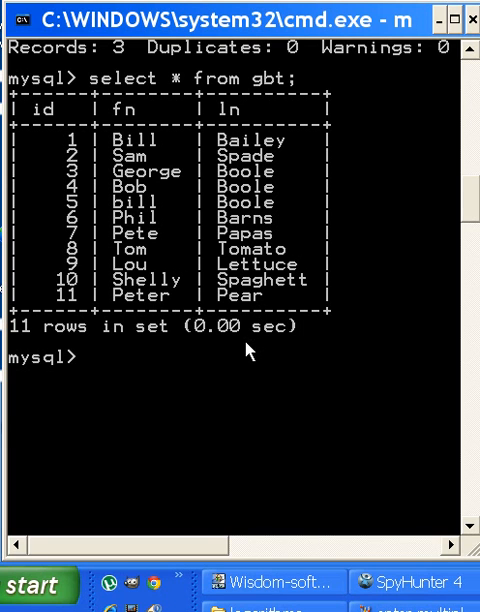
pyautogui.moveTo(470, 190); pyautogui.dragTo(474, 176)
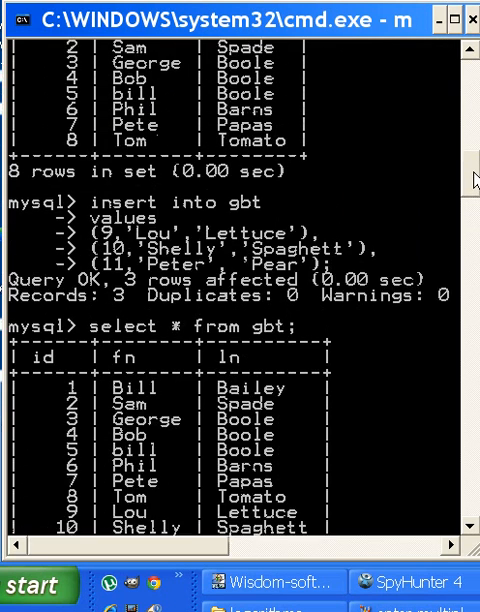
pyautogui.scroll(-3, 475, 178)
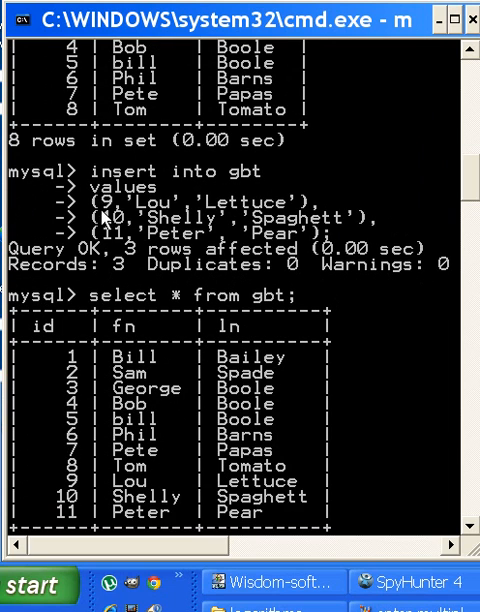